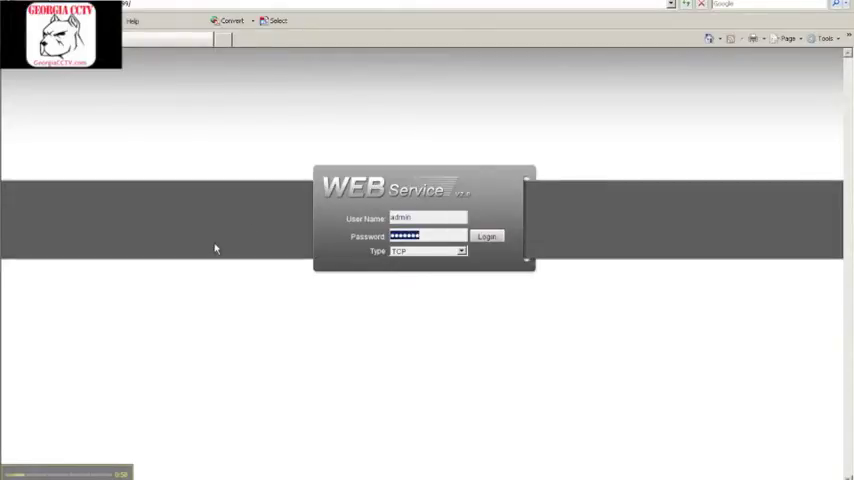
type("a")
Sign in to the DVR web client, reaching the empty 16-channel live-view grid
left_click(486, 236)
key("Return")
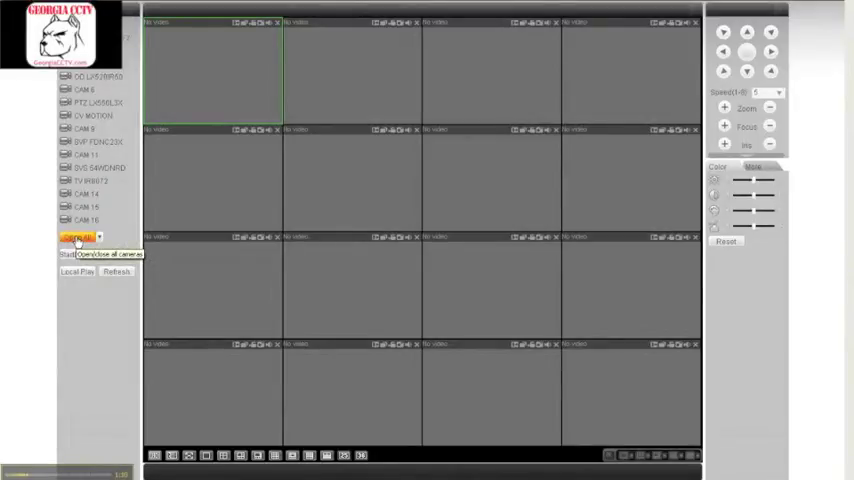
Start live video on all cameras with Open All, filling the thirteen connected channels
left_click(77, 238)
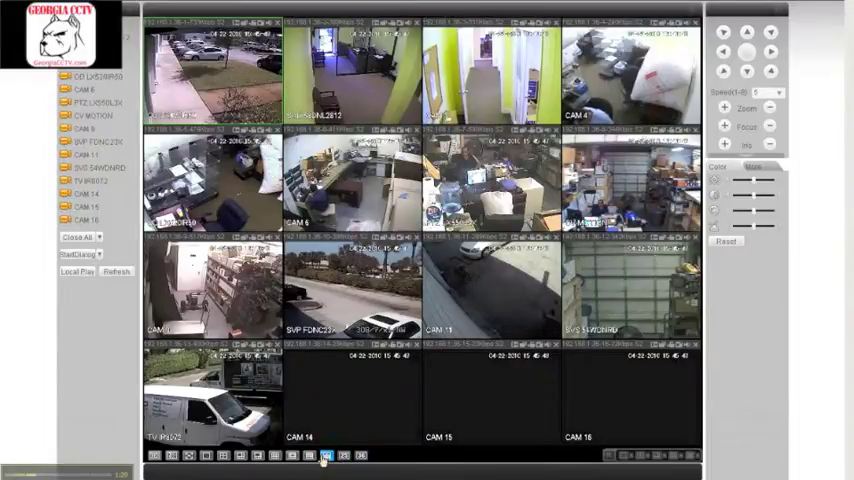
Cycle through the 1+12, 3x3, 1+7, 1+5 and 2x2 layouts, ending on the single OD LX420IR50 view
left_click(276, 456)
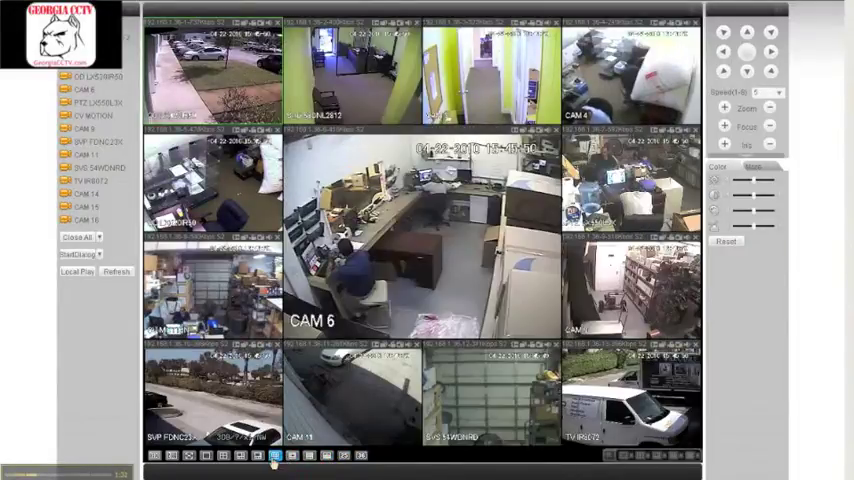
left_click(258, 456)
left_click(241, 456)
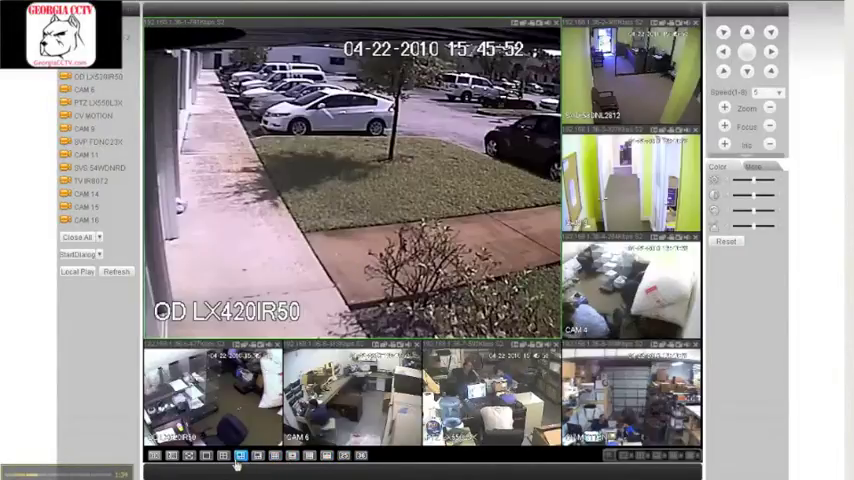
left_click(224, 456)
left_click(207, 456)
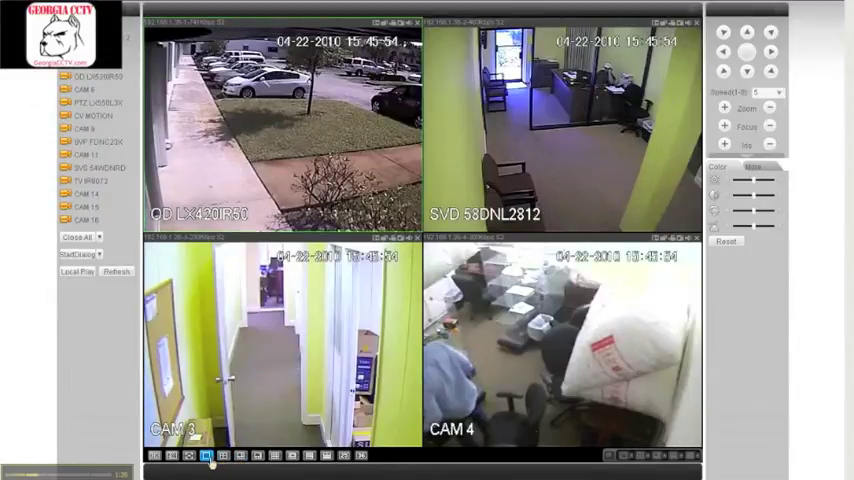
left_click(190, 456)
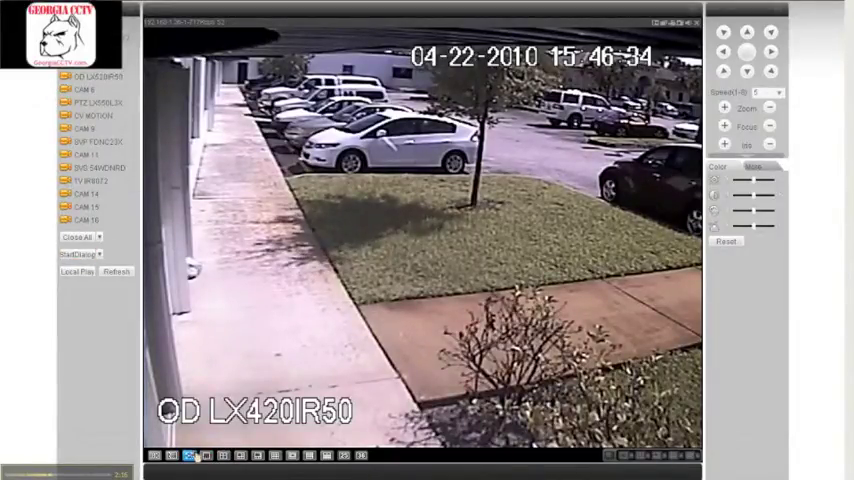
Enlarge SVD 58DNL2812 from the 16-camera grid, then CAM 3's hallway feed from the 1+5 layout
left_click(309, 456)
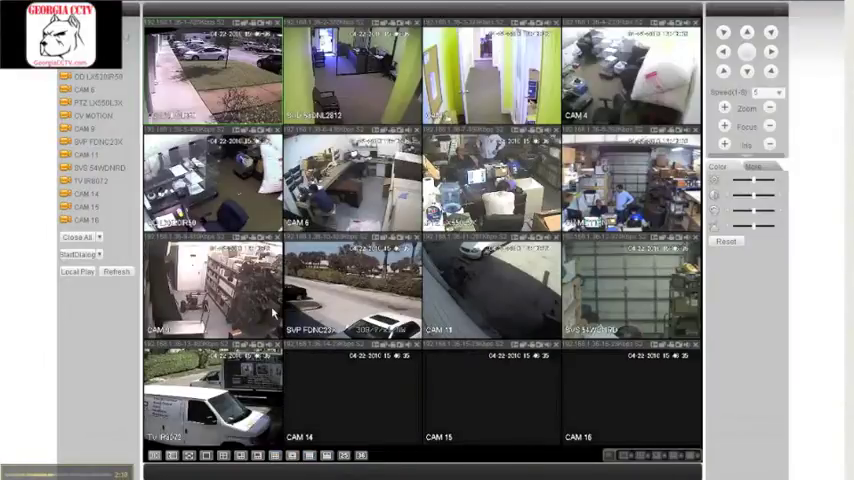
double_click(352, 80)
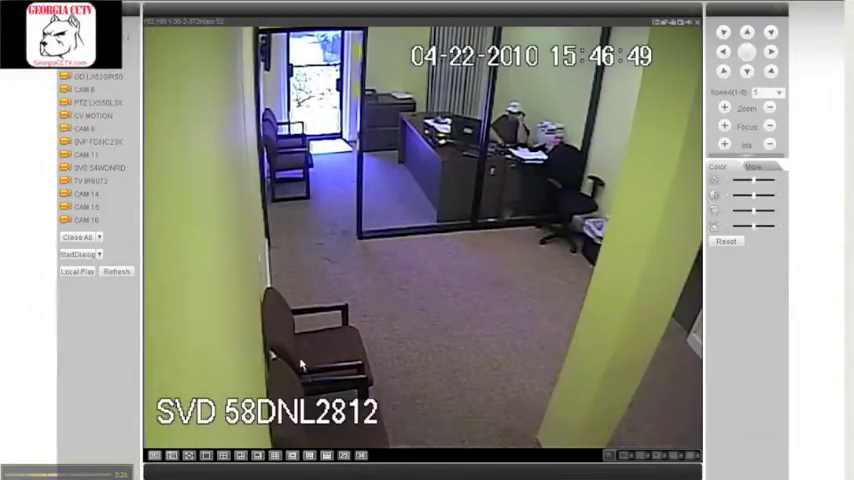
left_click(241, 456)
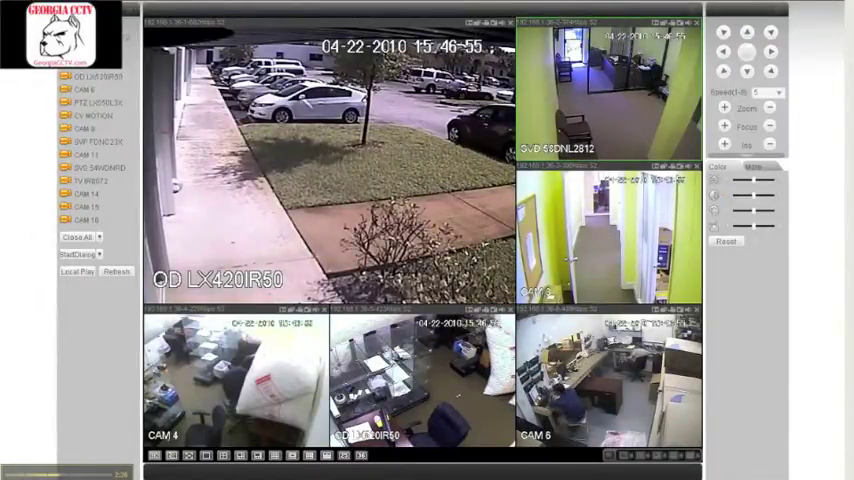
double_click(640, 270)
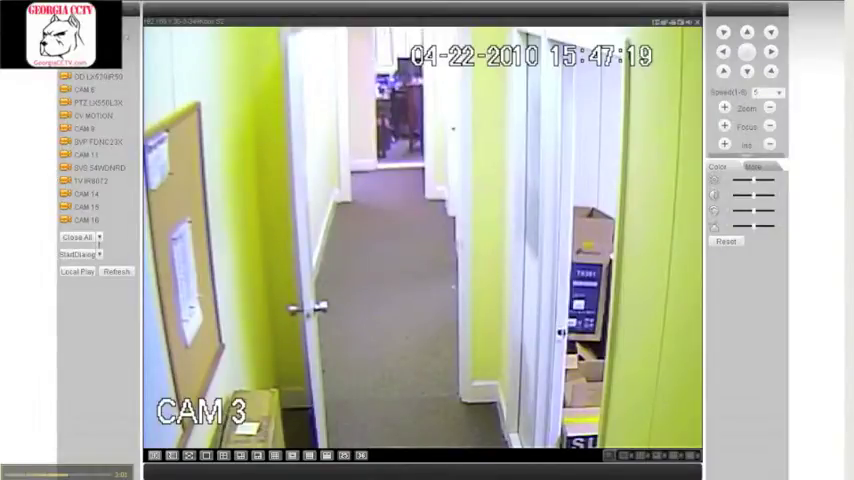
Toggle feeds, including CAM 6, between full view and the grid, then stop all live feeds
double_click(288, 381)
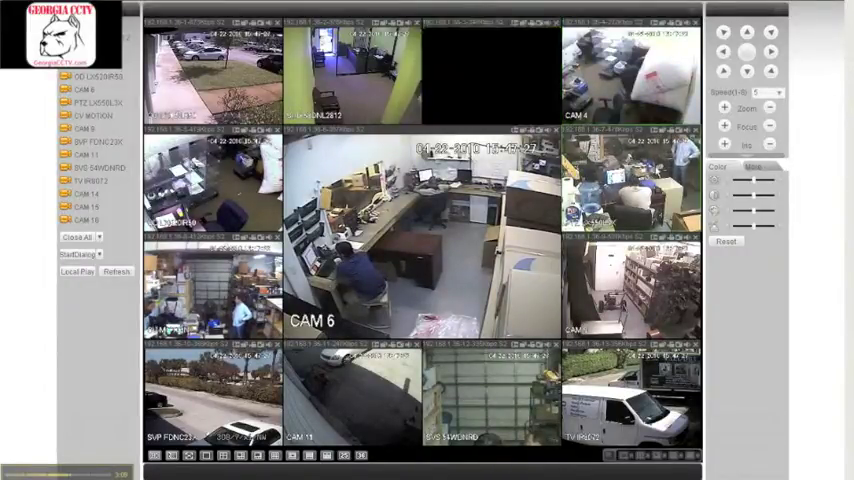
double_click(464, 95)
double_click(372, 258)
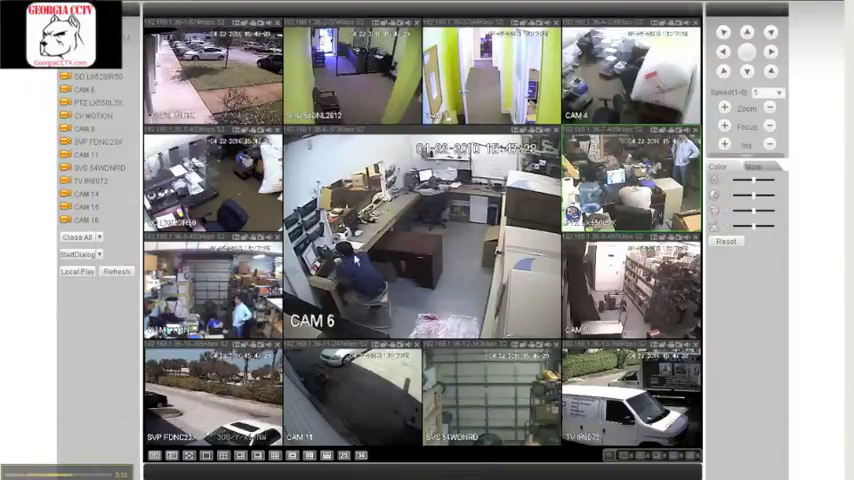
double_click(372, 258)
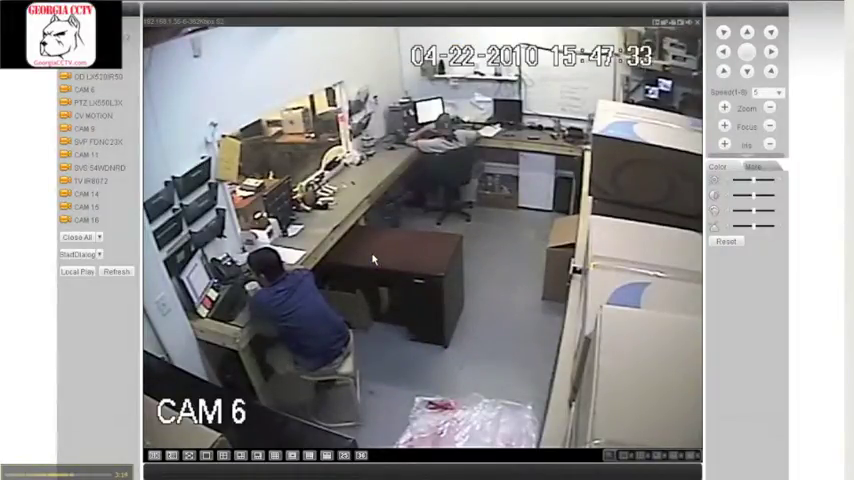
double_click(372, 258)
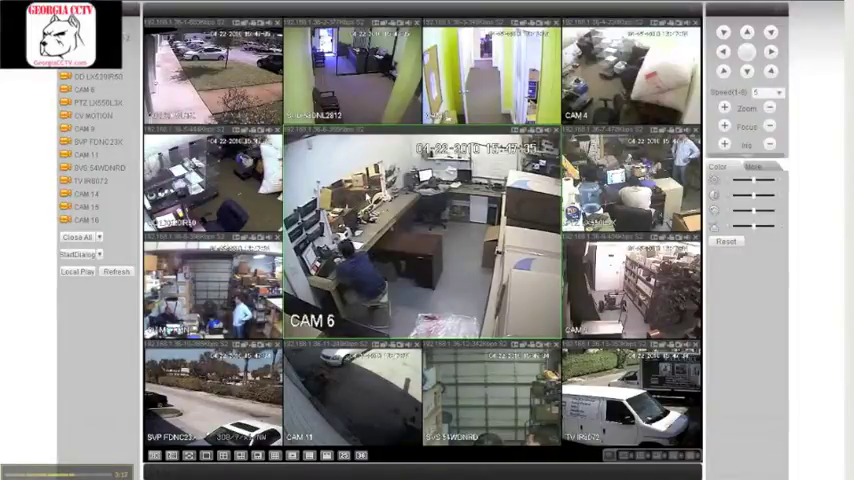
left_click(75, 273)
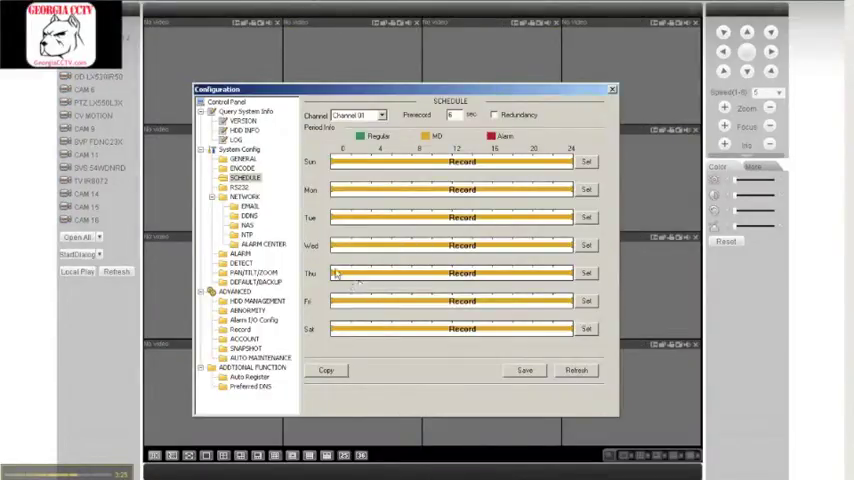
Browse the VERSION, LOG, GENERAL, ENCODE and SCHEDULE configuration pages
left_click(243, 121)
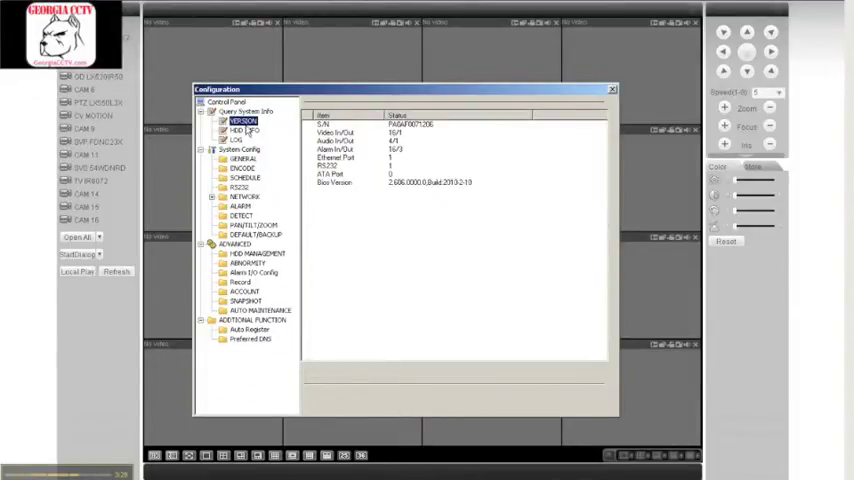
left_click(244, 130)
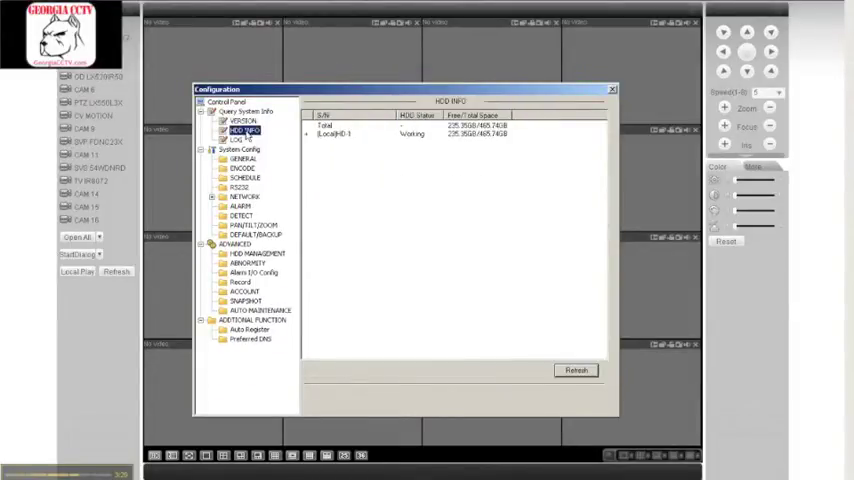
left_click(242, 159)
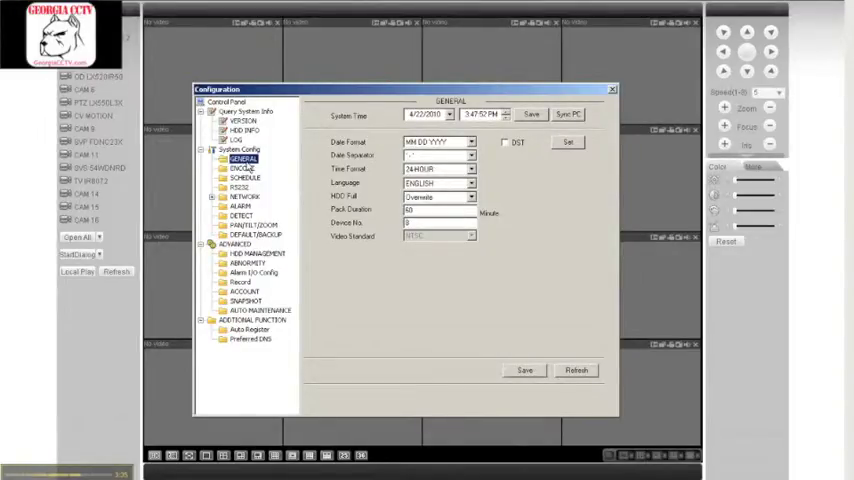
left_click(242, 168)
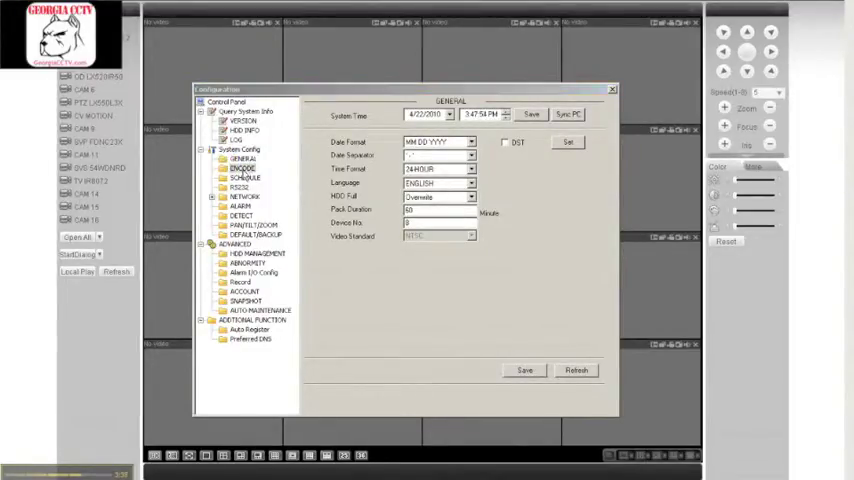
left_click(245, 178)
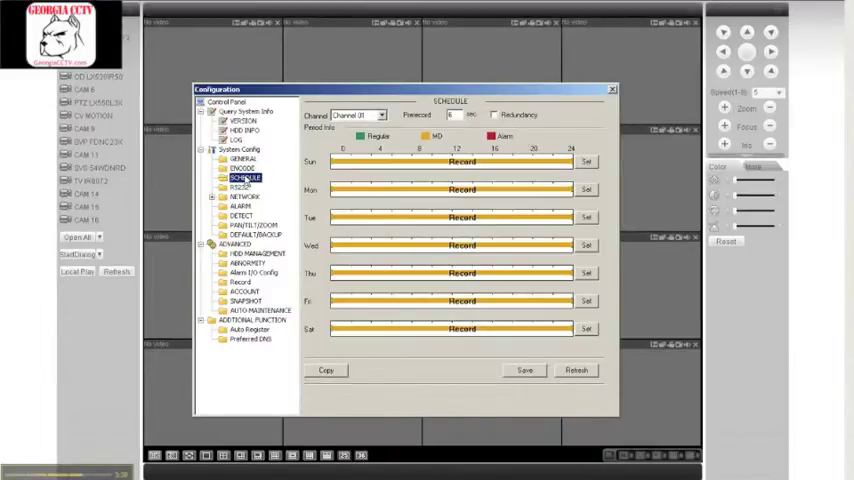
Browse the RS232, email, DDNS and NTP pages, ending on the motion detection settings
left_click(240, 187)
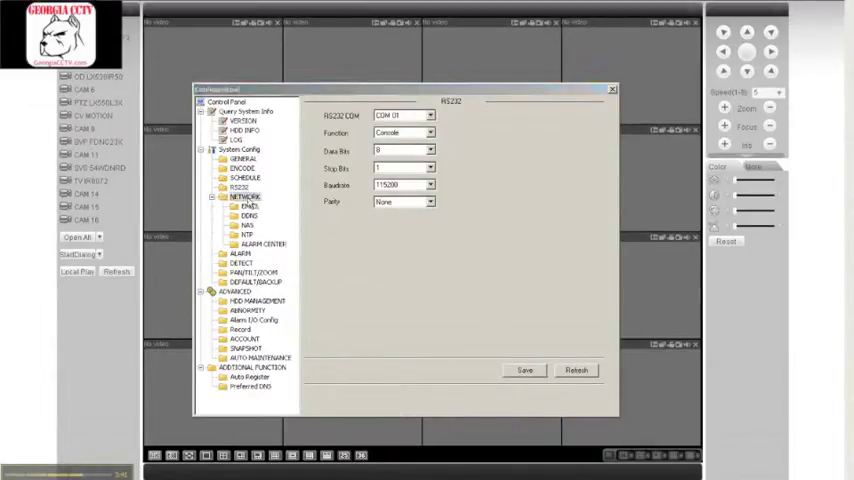
left_click(249, 206)
left_click(249, 216)
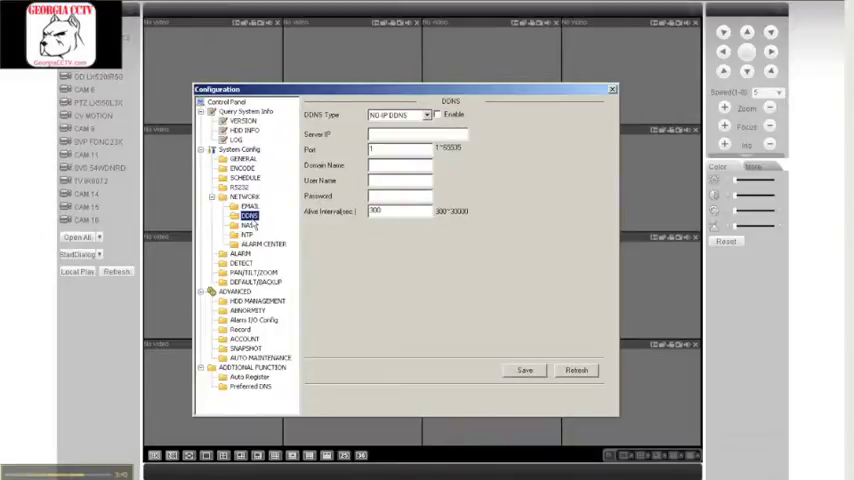
left_click(247, 234)
left_click(243, 263)
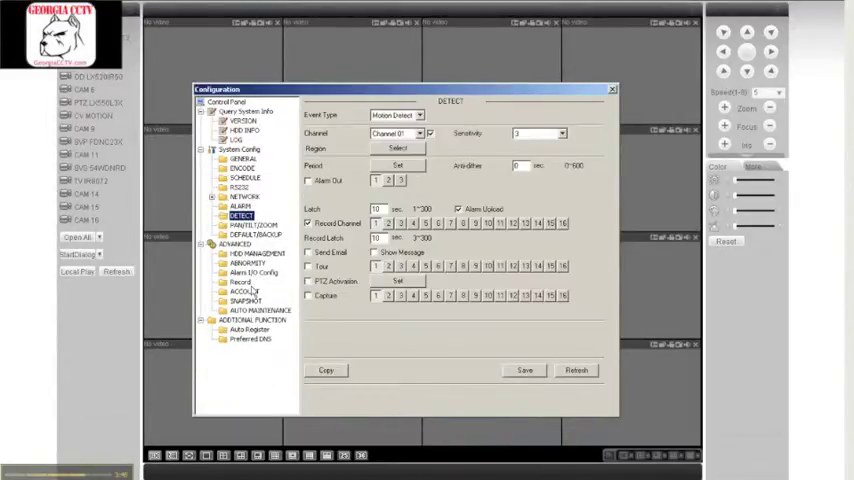
Close the Configuration window, then open and close the recorded-video Search window
left_click(612, 90)
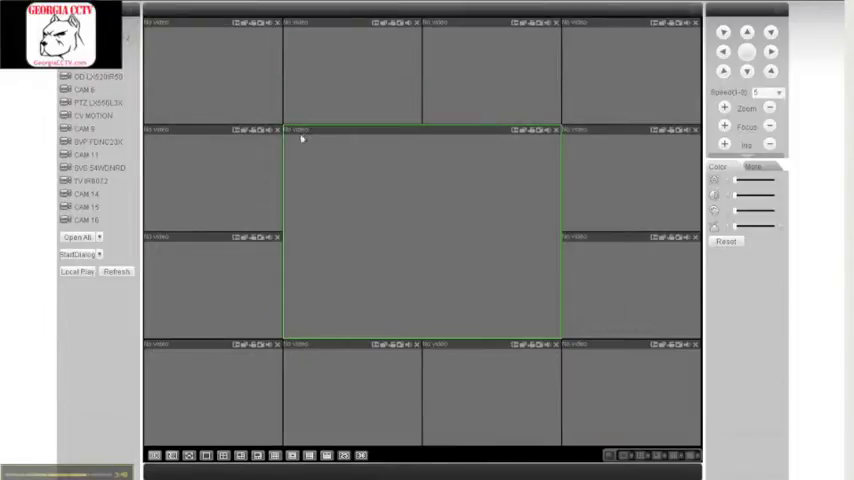
left_click(326, 455)
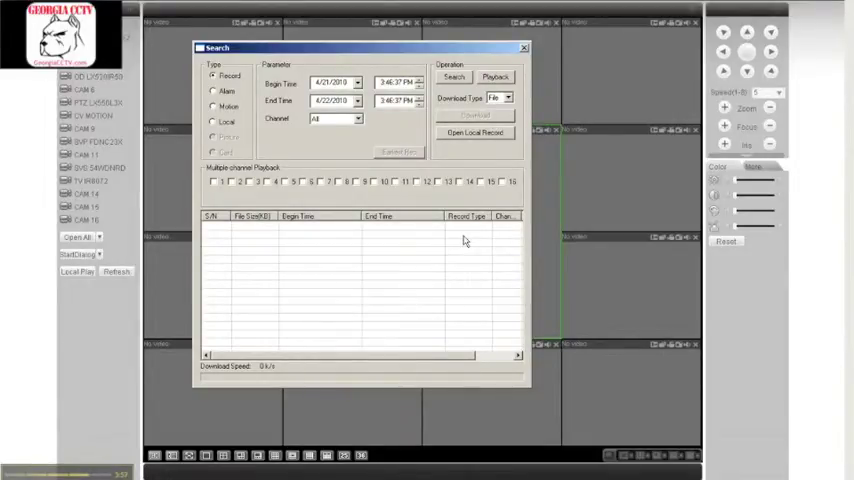
left_click(523, 47)
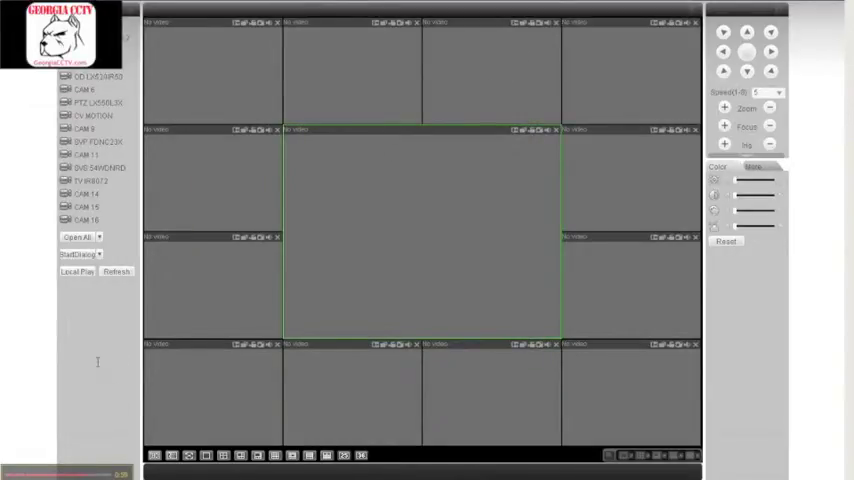
Restart live video on all cameras with Open All, with CAM 6 enlarged in the centre
left_click(78, 237)
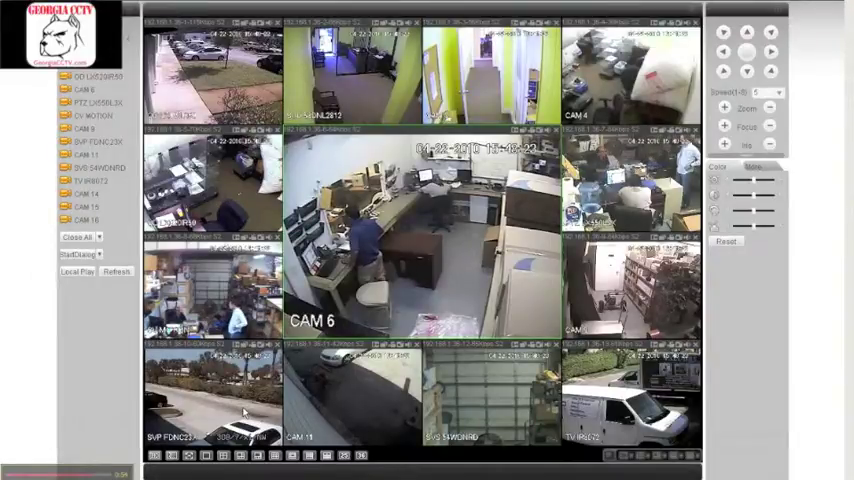